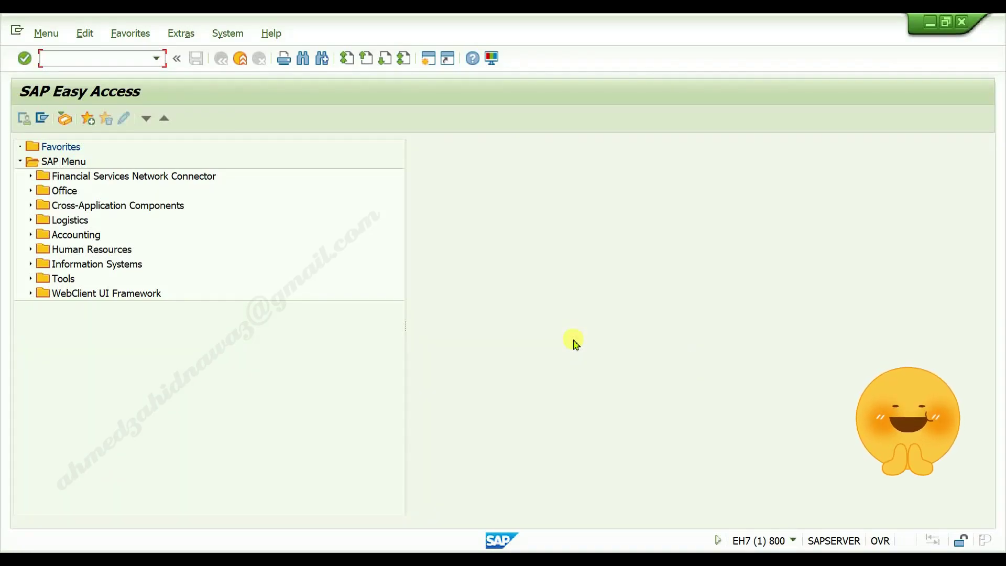
# Start transaction MM02 and keep material M101 on the Change Material initial screen
pyautogui.click(110, 59)
pyautogui.write('mm02')
pyautogui.press('Return')
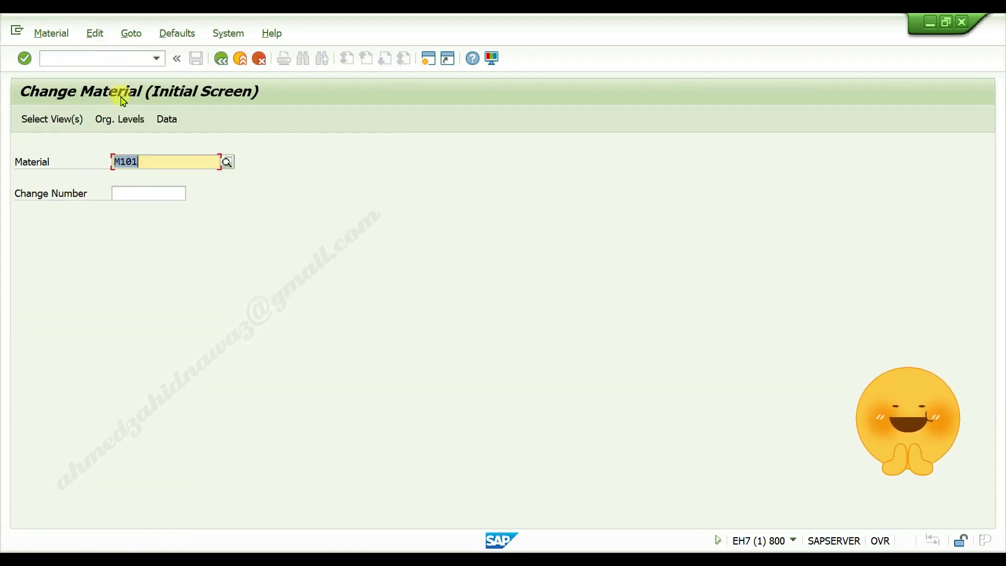
pyautogui.click(163, 162)
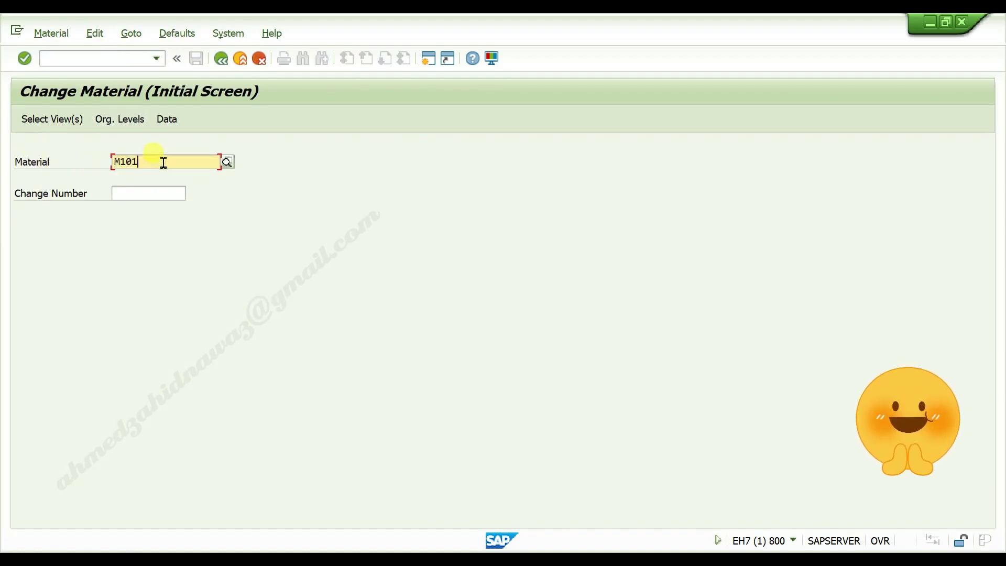
# Open M101 for change with the preselected views, plant ZZ10 and storage location 00
pyautogui.doubleClick(164, 163)
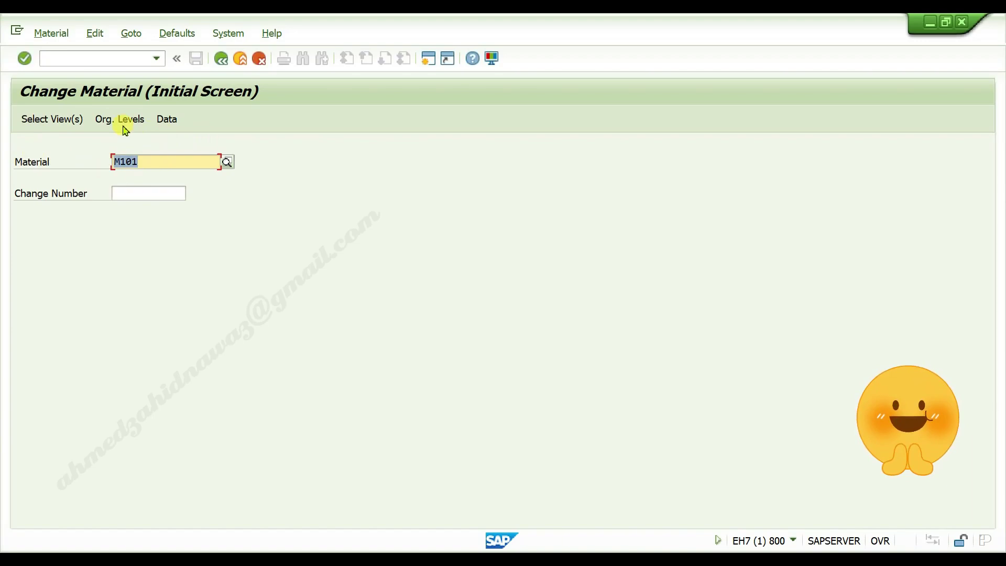
pyautogui.click(57, 122)
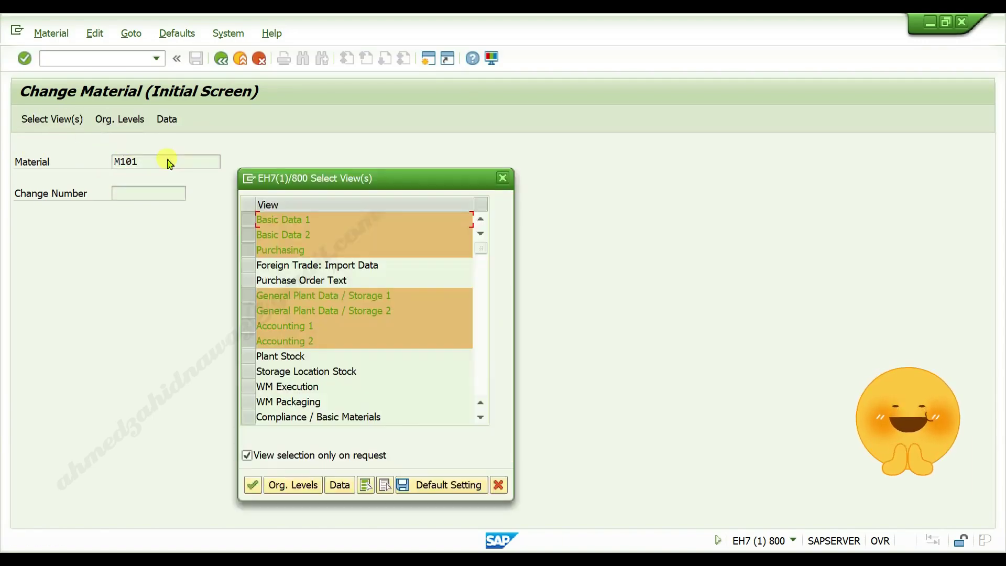
pyautogui.moveTo(383, 186); pyautogui.dragTo(642, 105)
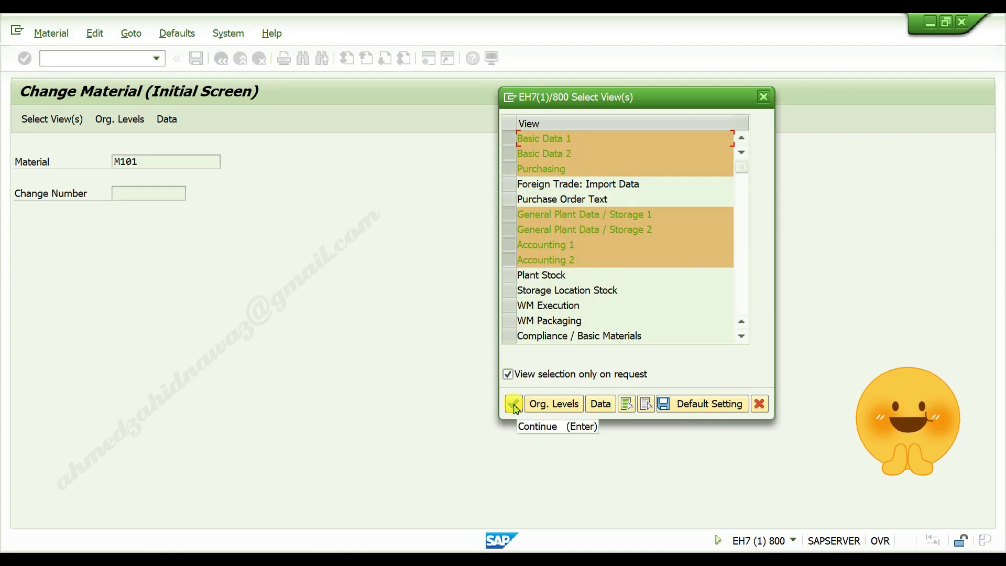
pyautogui.click(514, 404)
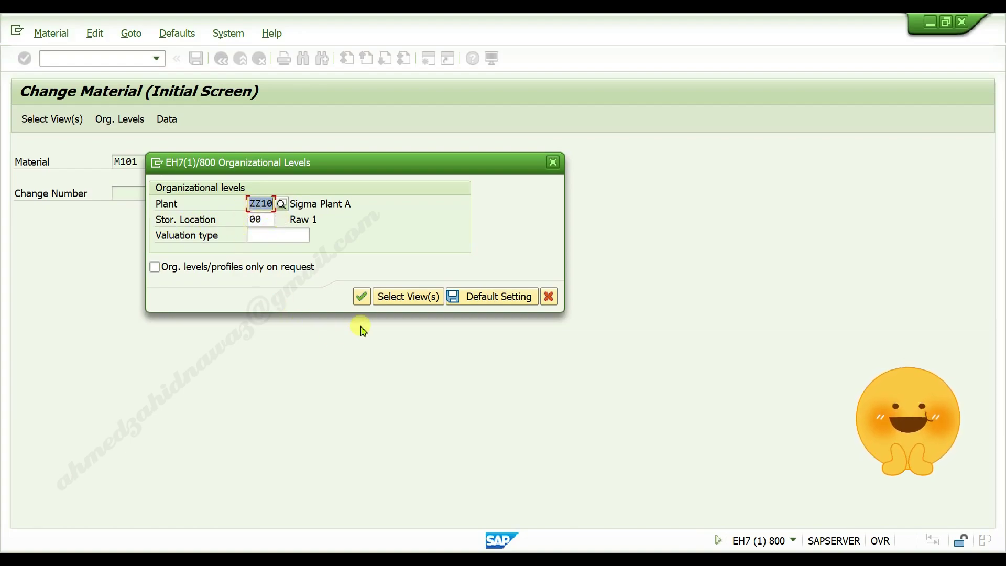
pyautogui.click(362, 297)
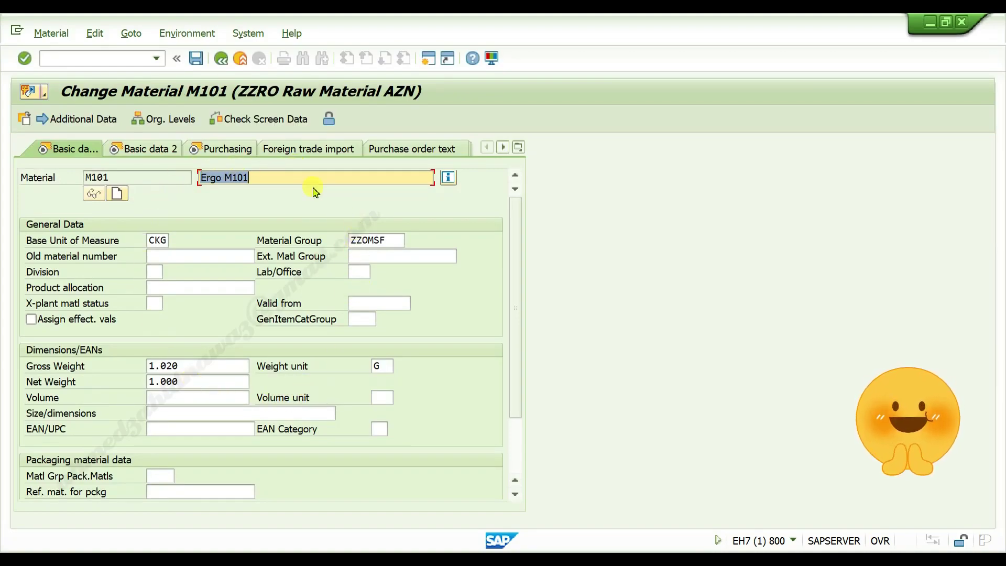
# Change the description to 'Ergotomine M101' and advance to the Purchasing view
pyautogui.click(223, 179)
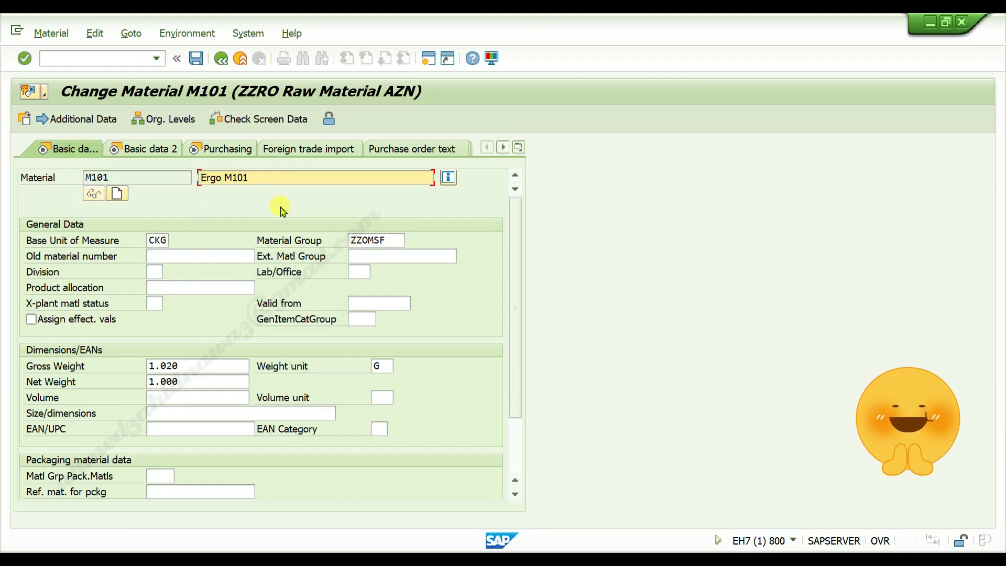
pyautogui.write('tomine')
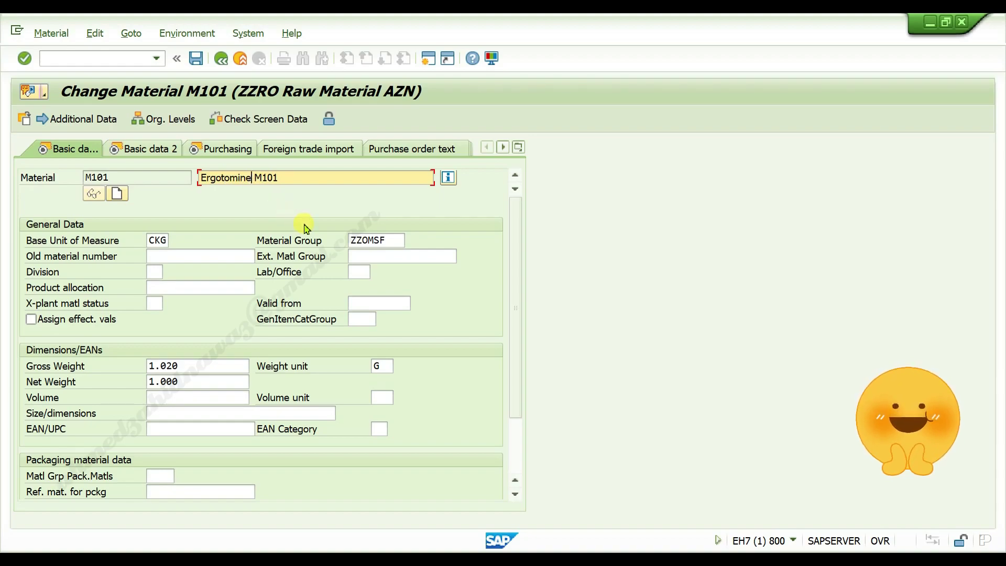
pyautogui.press('Return')
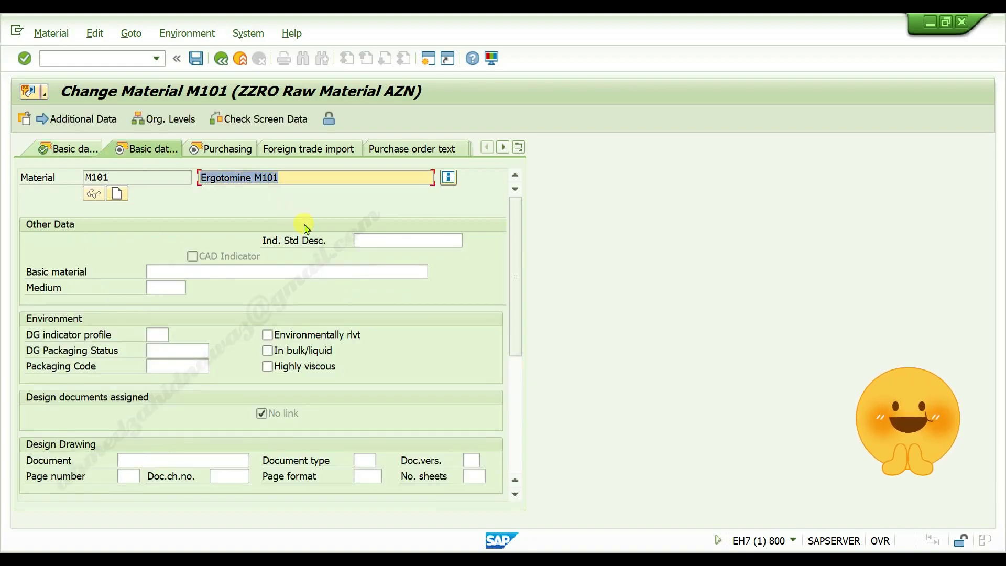
pyautogui.press('Return')
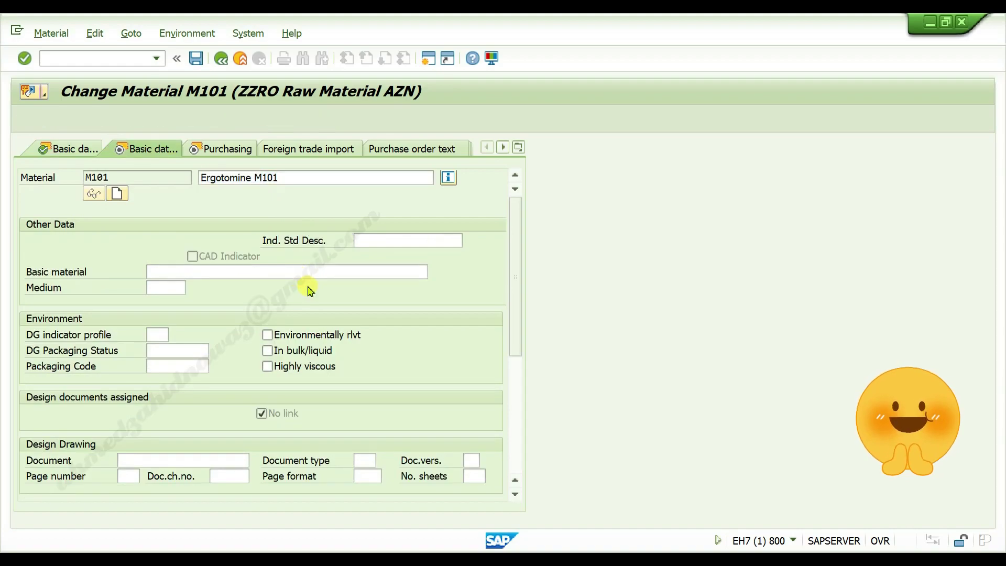
pyautogui.scroll(-2, 311, 290)
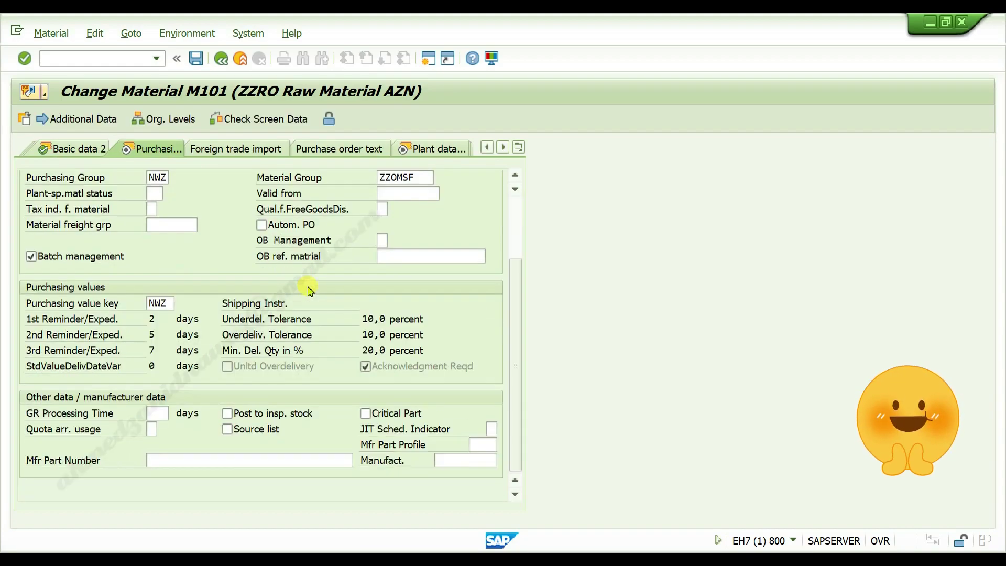
# Set GR processing time to 10 days and step through the plant and accounting views
pyautogui.click(162, 413)
pyautogui.press('Return')
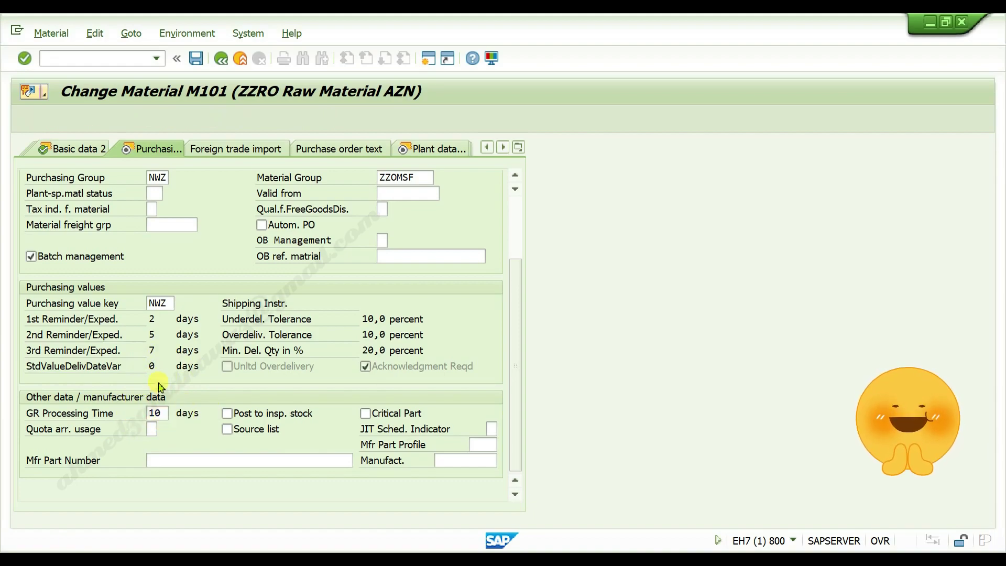
pyautogui.press('Return')
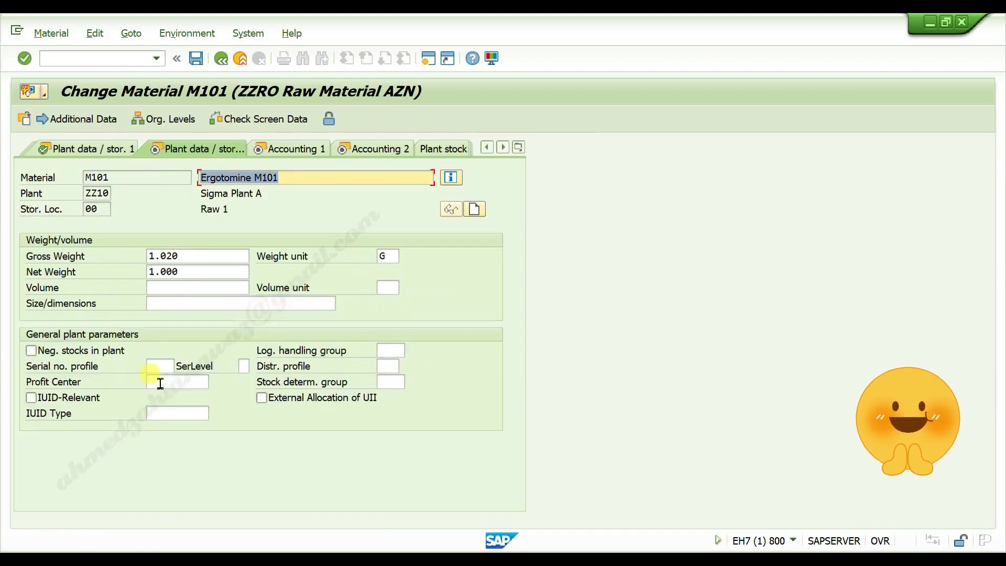
pyautogui.press('Return')
pyautogui.press('Return')
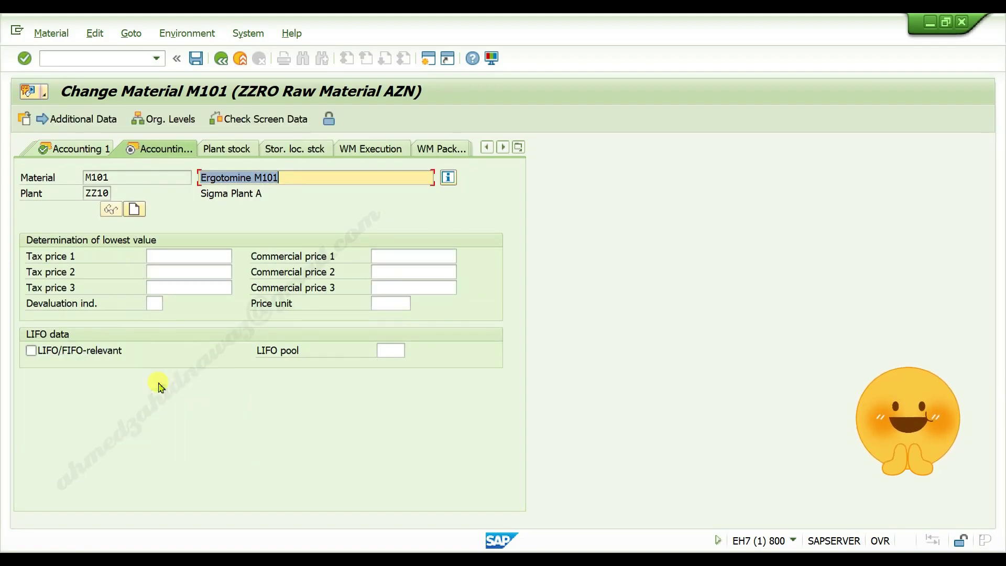
pyautogui.press('Return')
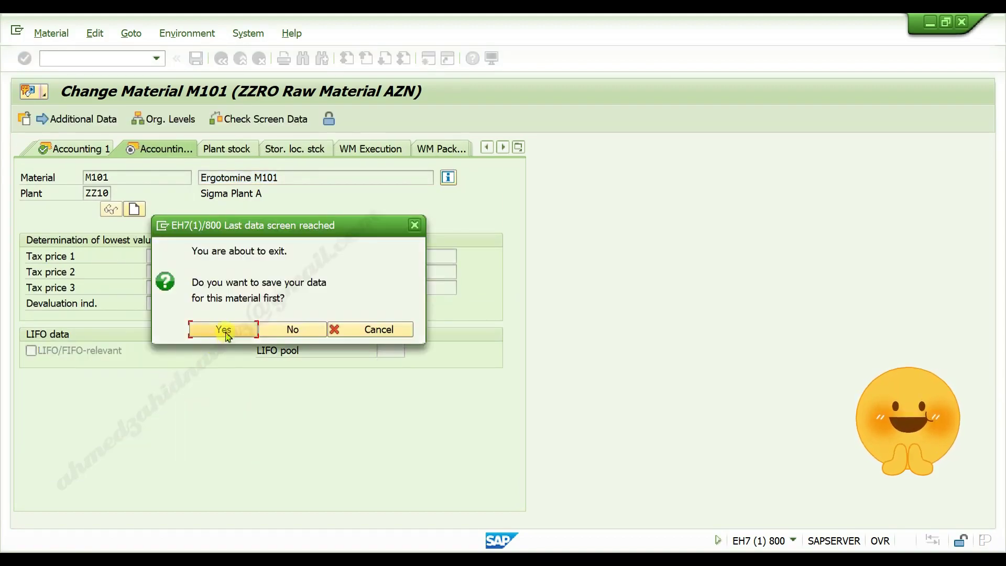
# Save M101's changes and return to SAP Easy Access with /n
pyautogui.click(227, 329)
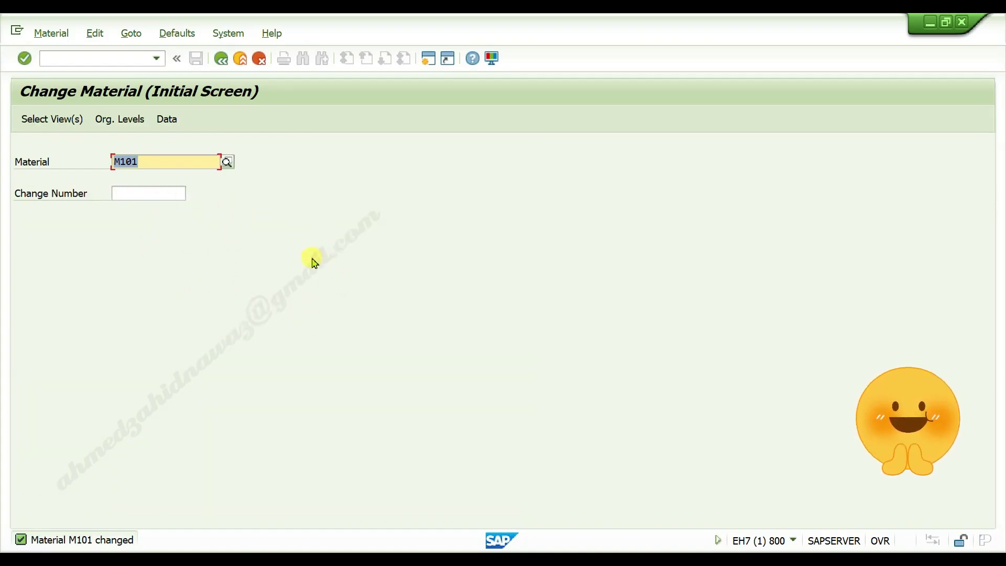
pyautogui.click(118, 59)
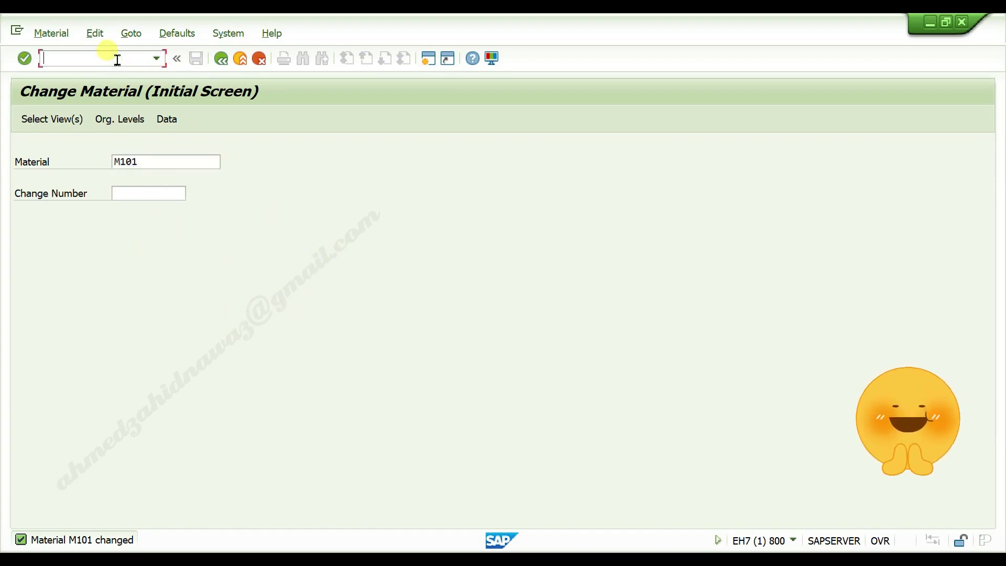
pyautogui.write('/n')
pyautogui.press('Return')
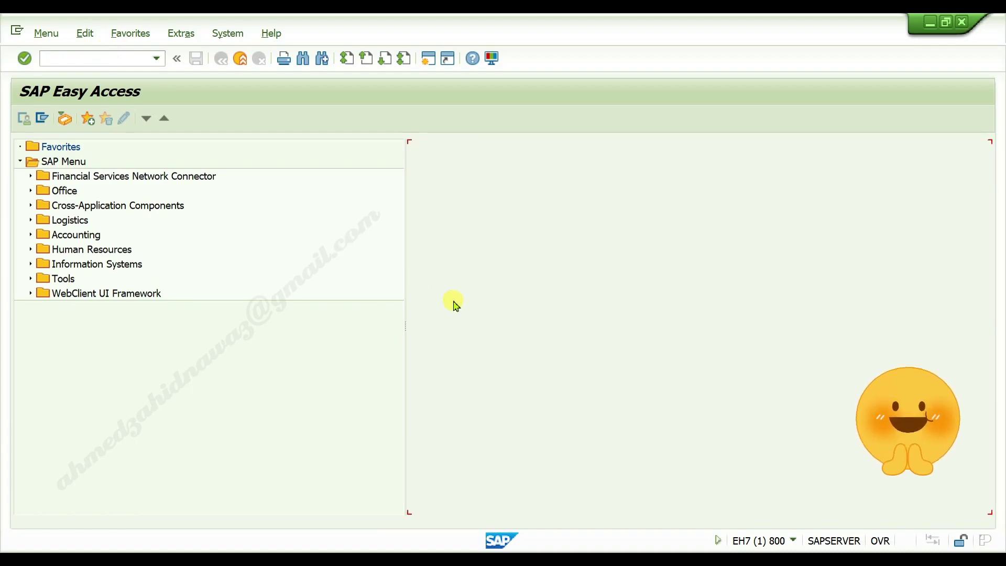
# Start MM03 and enter material M101 from the suggestion list
pyautogui.click(105, 58)
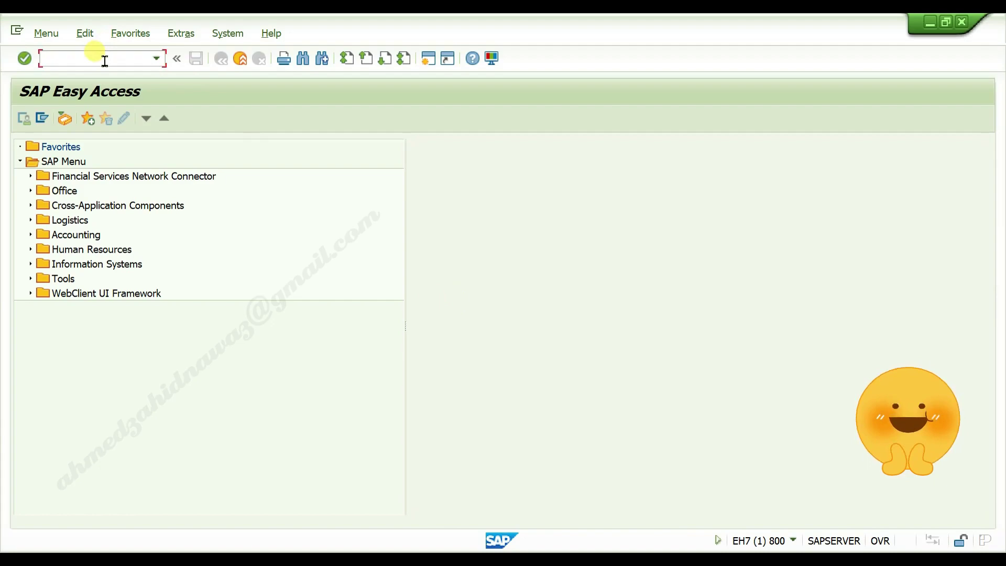
pyautogui.write('mm03')
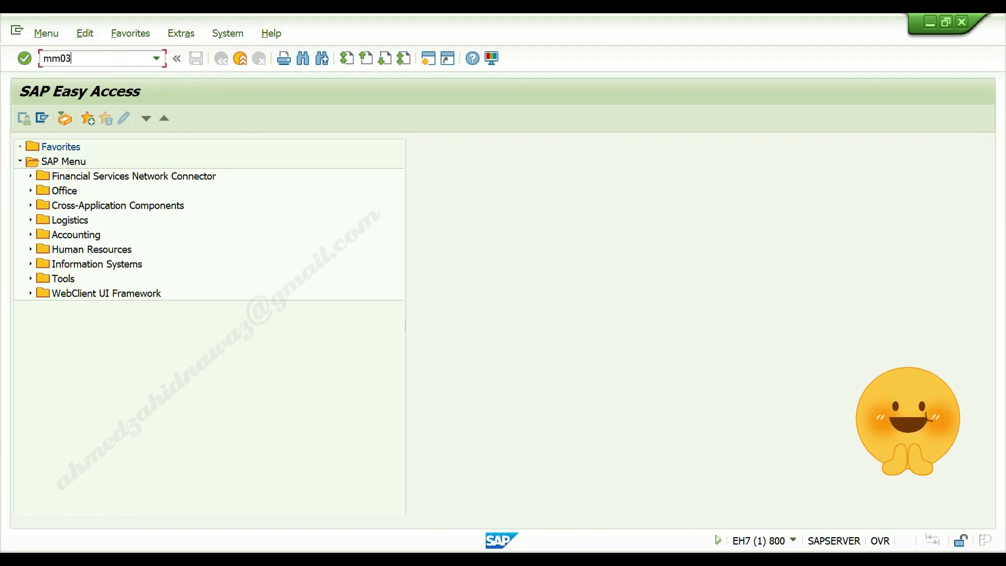
pyautogui.press('Return')
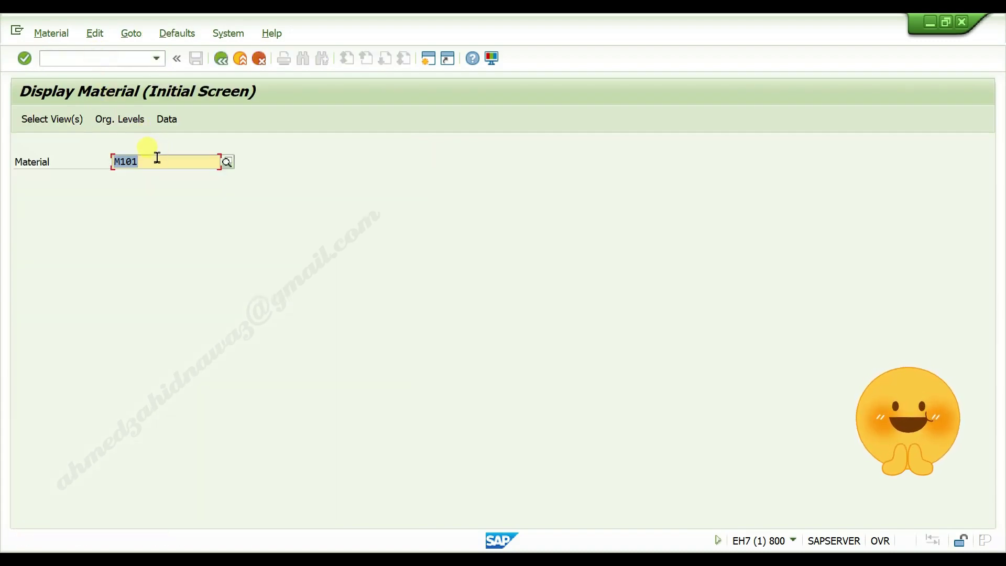
pyautogui.press('BackSpace')
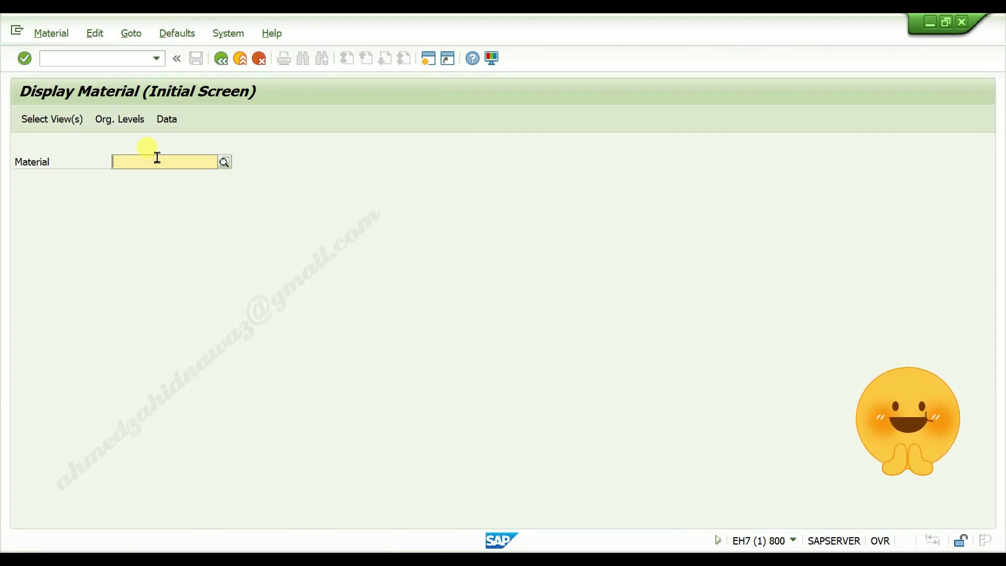
pyautogui.write('m')
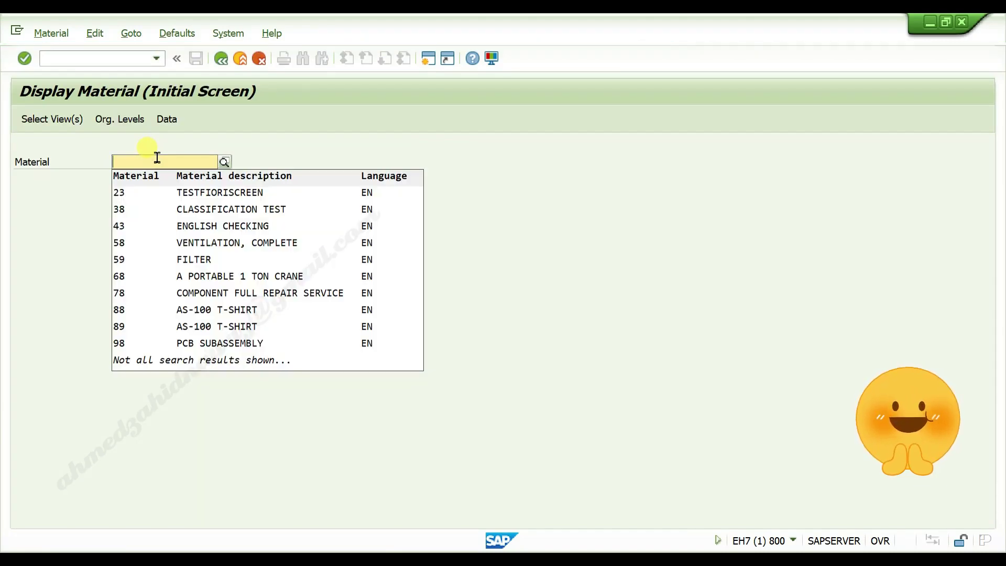
pyautogui.write('101')
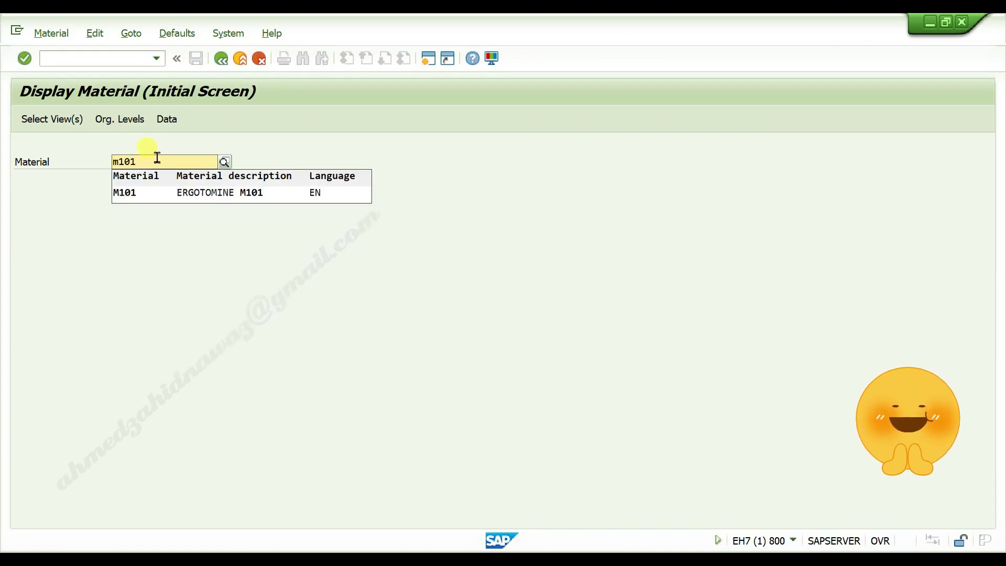
pyautogui.click(136, 197)
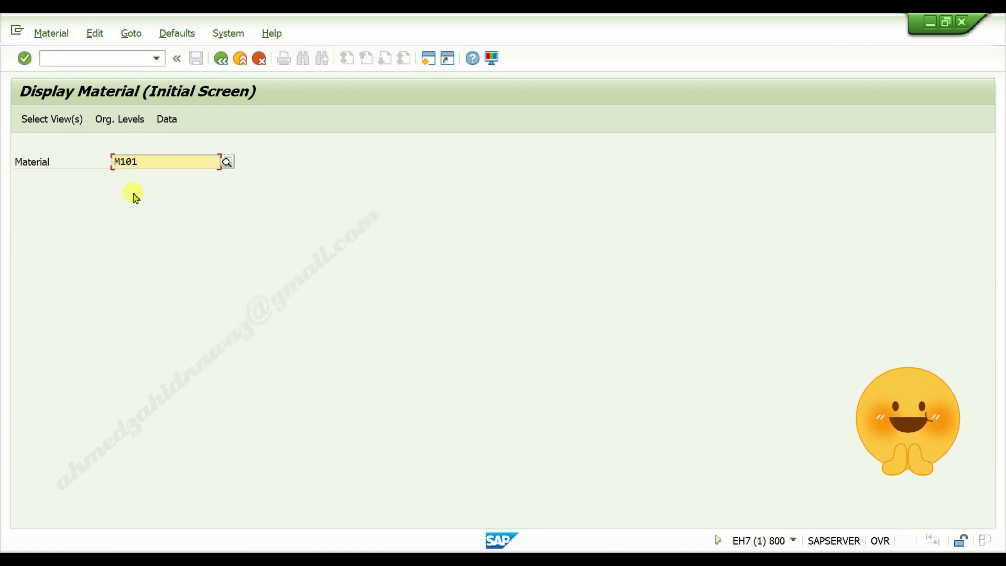
# Display M101 with the default views for plant ZZ10 and storage location 00
pyautogui.click(62, 120)
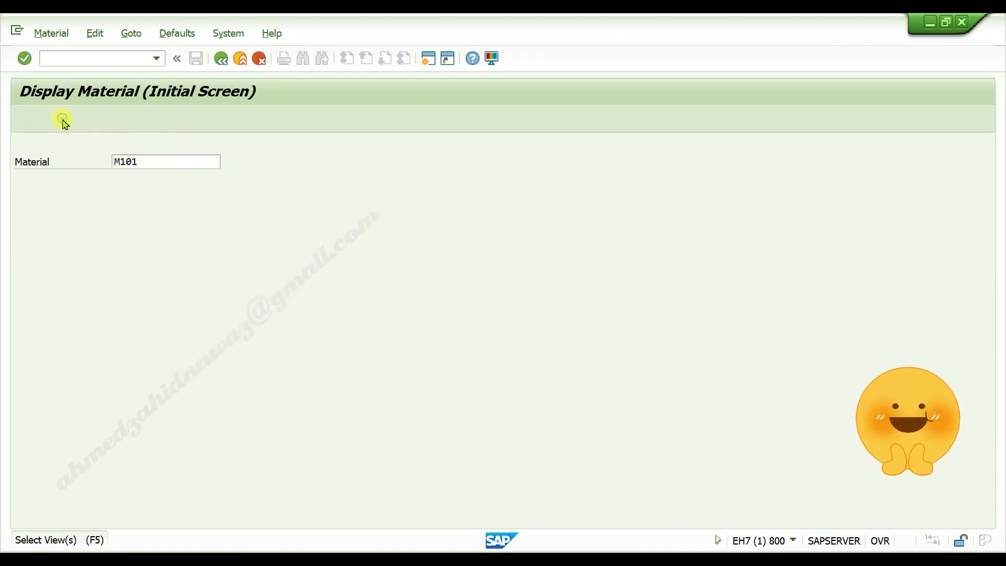
pyautogui.moveTo(368, 177); pyautogui.dragTo(549, 127)
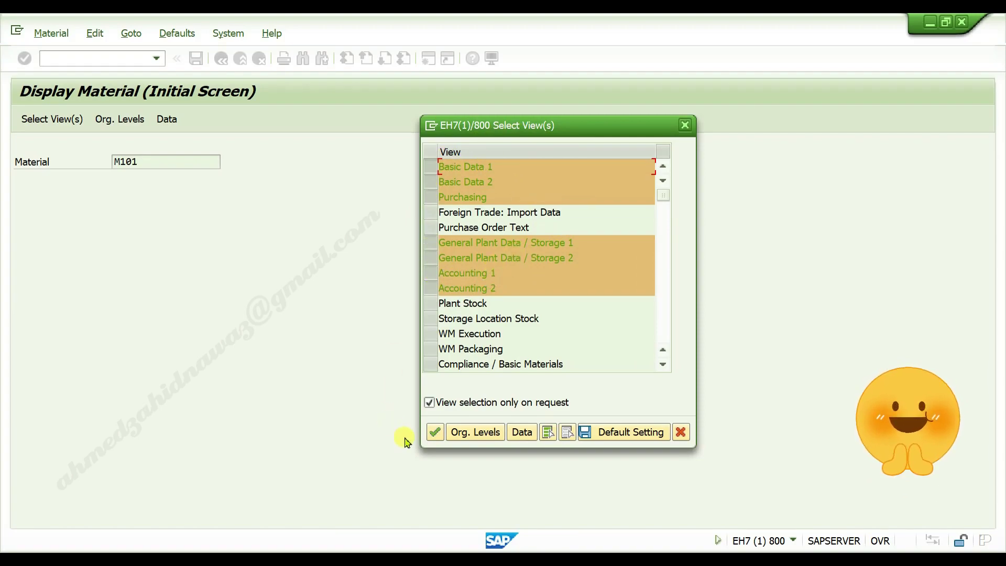
pyautogui.click(436, 434)
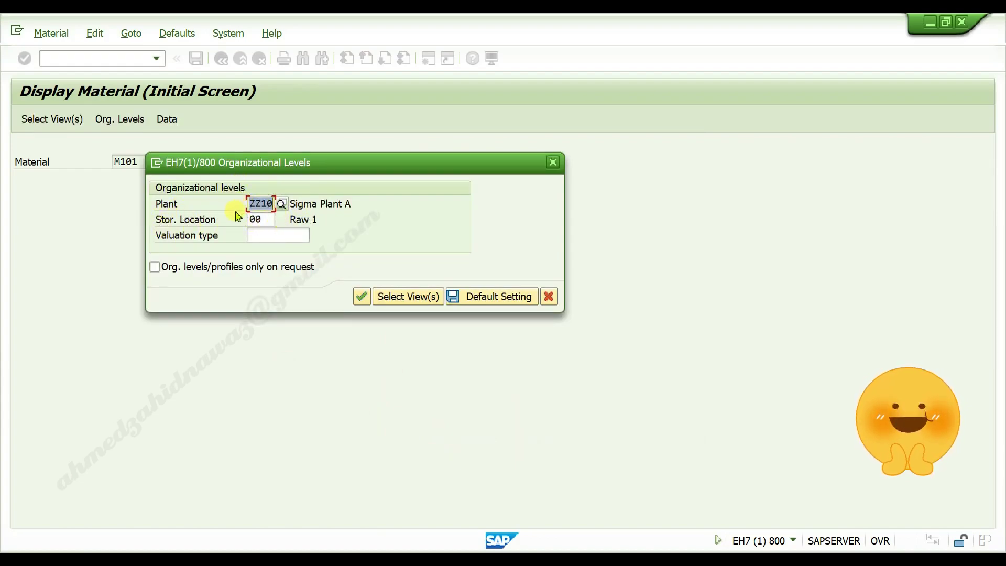
pyautogui.click(361, 296)
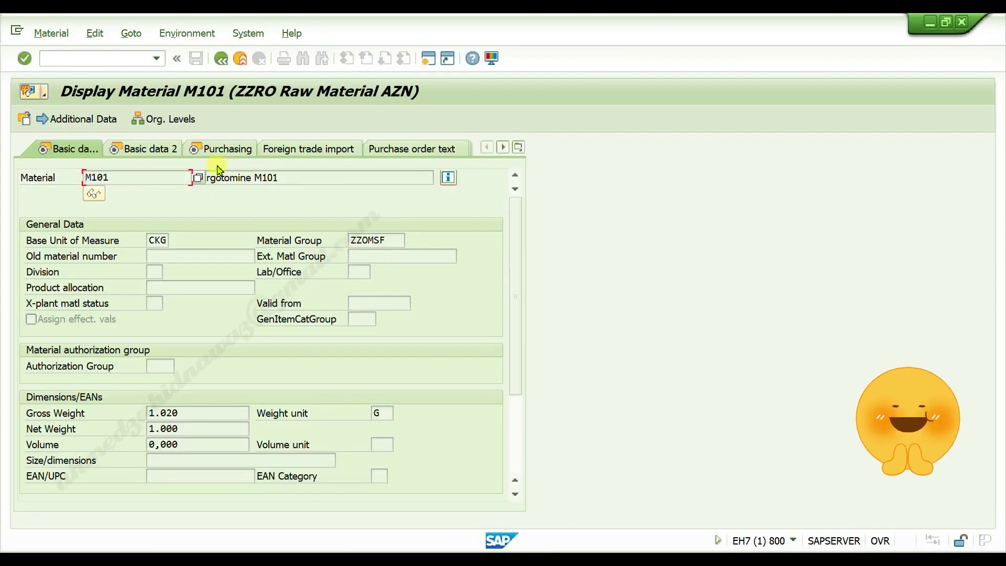
# Review Basic data, step through all views to Accounting 2, and confirm exiting M101
pyautogui.scroll(-4, 322, 325)
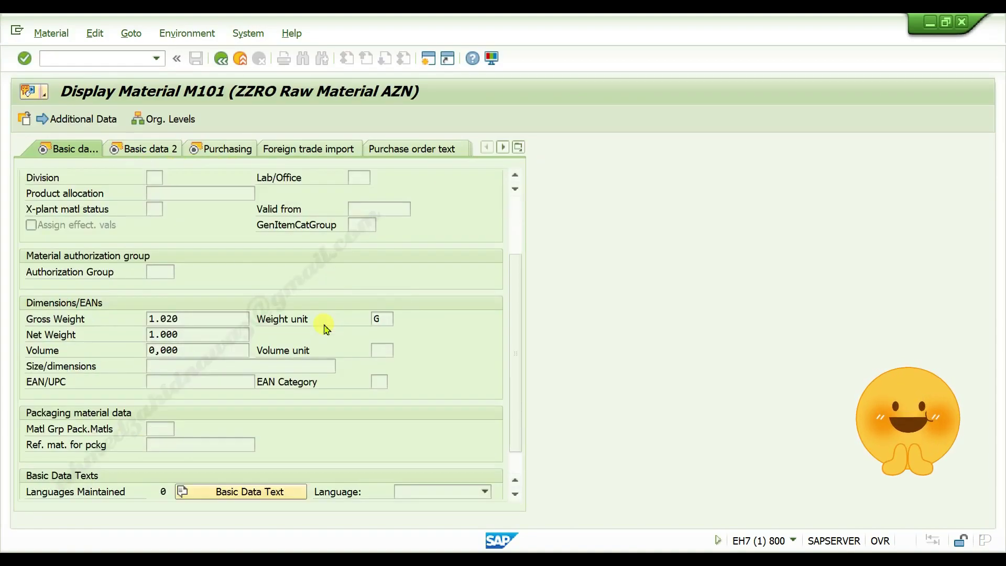
pyautogui.scroll(4, 301, 366)
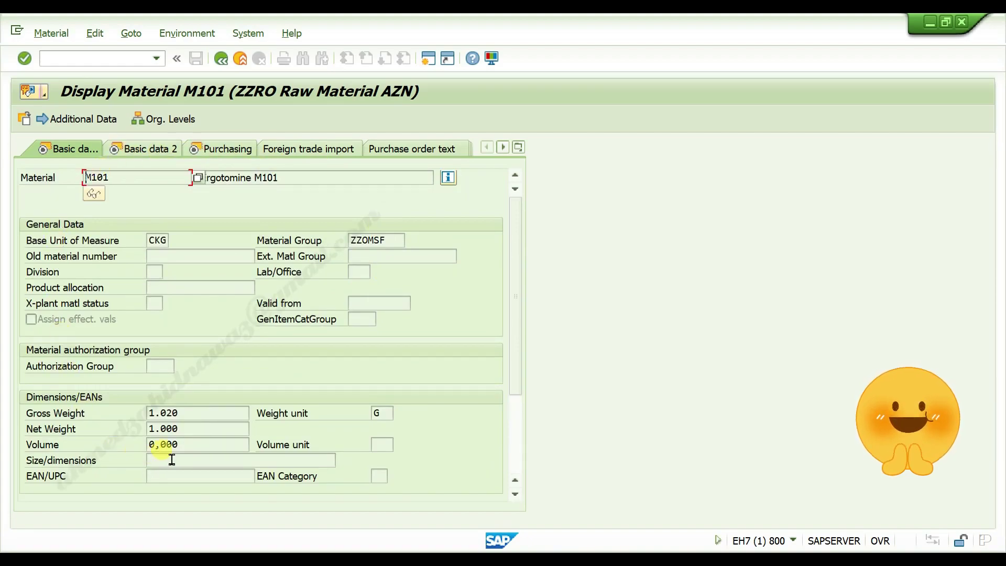
pyautogui.scroll(-4, 90, 320)
pyautogui.scroll(4, 283, 383)
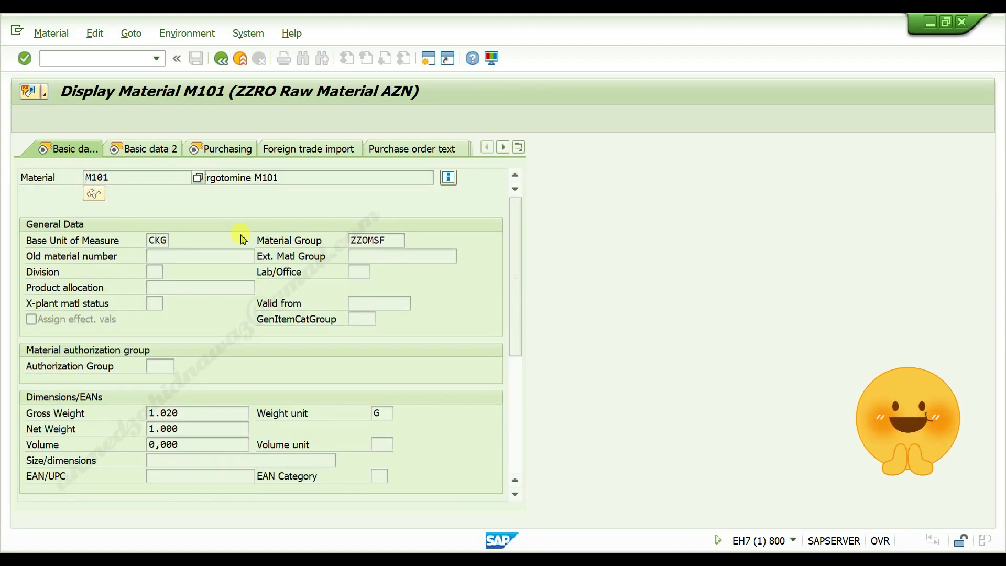
pyautogui.press('Return')
pyautogui.press('Return')
pyautogui.press('Return')
pyautogui.press('Return')
pyautogui.press('Return')
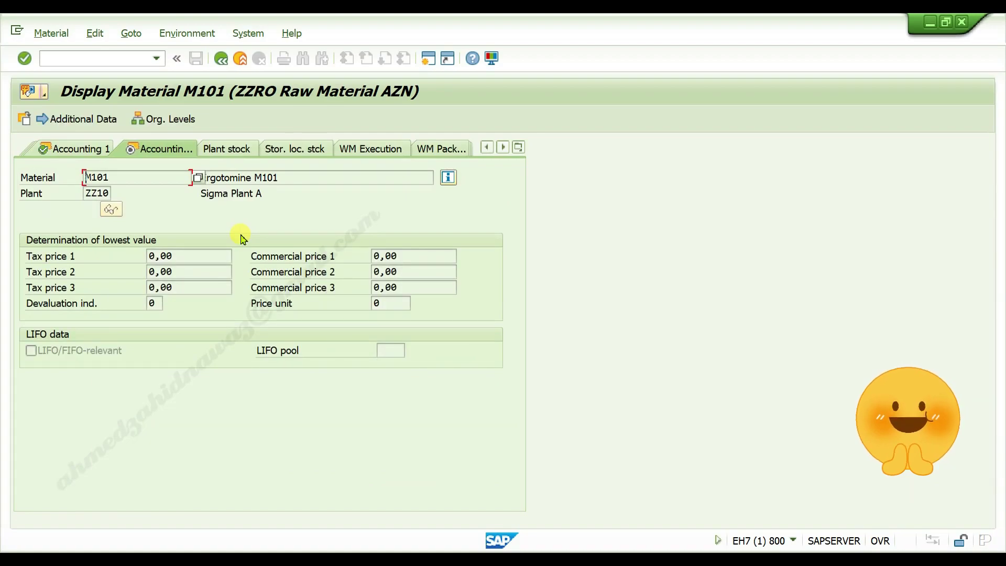
pyautogui.press('Return')
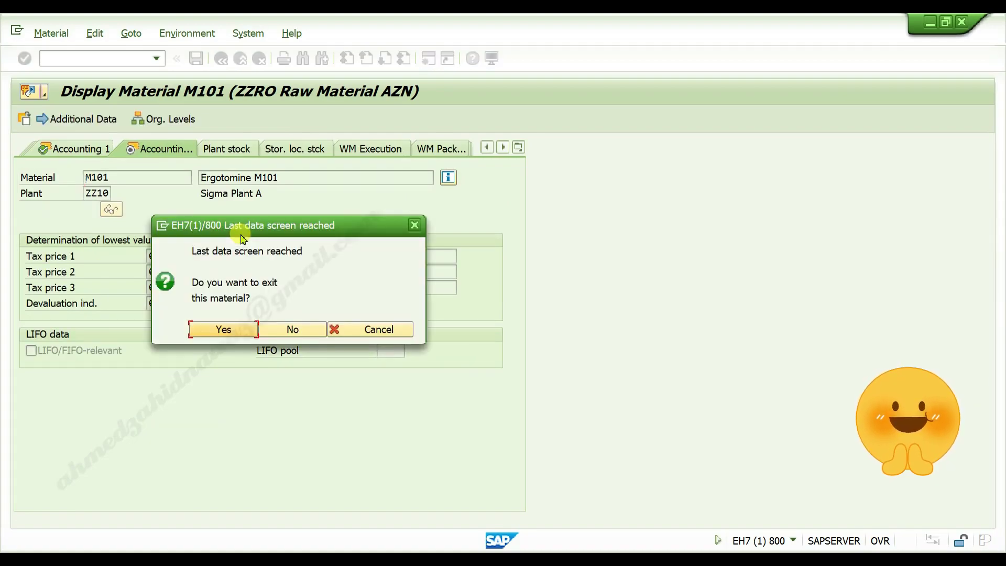
pyautogui.click(228, 335)
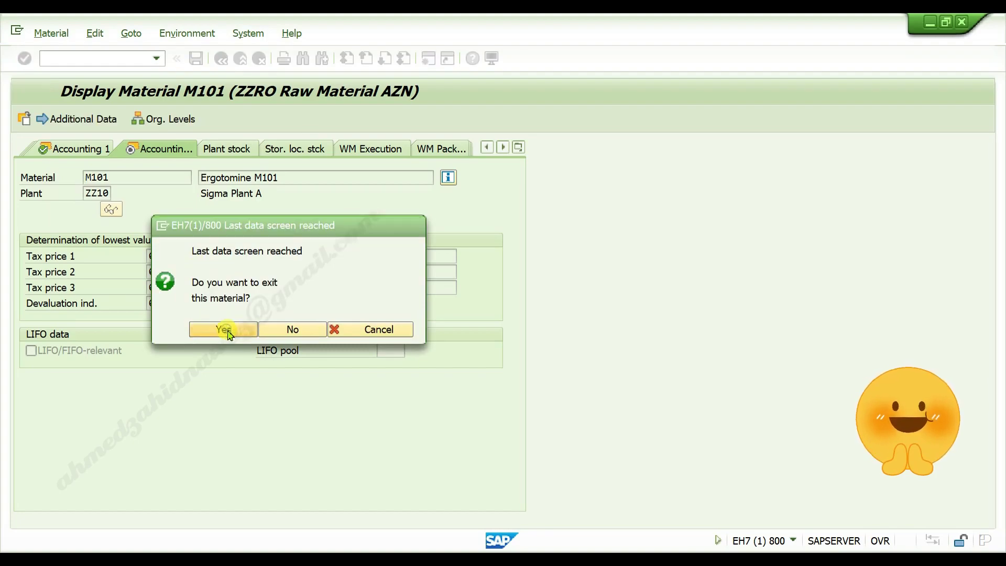